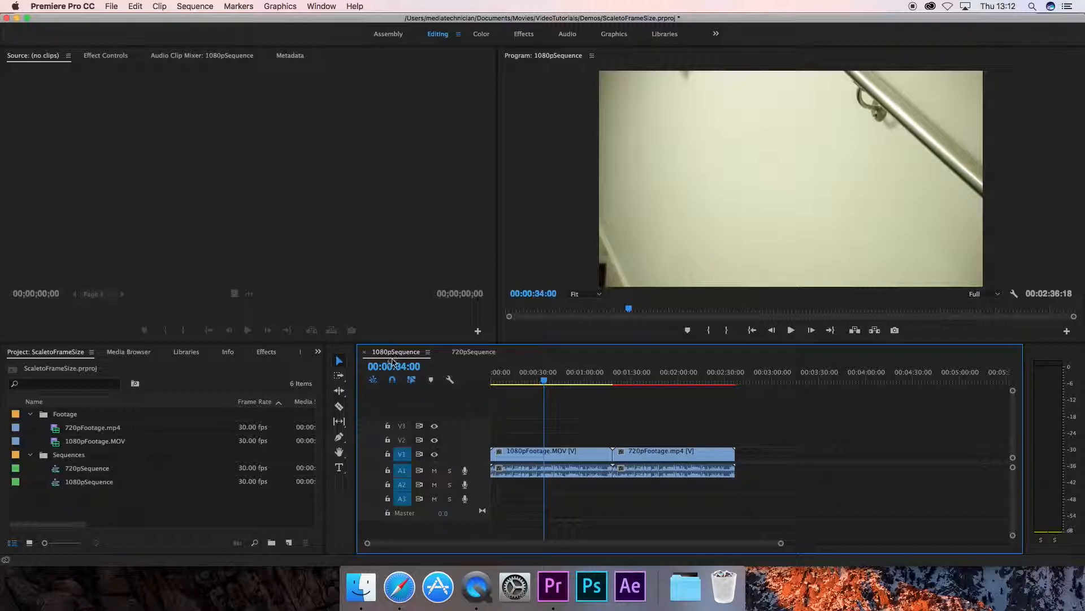
# Step: Examine how the 720p and 1080p clips fill the frame in 1080pSequence and in 720pSequence
pyautogui.click(655, 378)
pyautogui.click(655, 378)
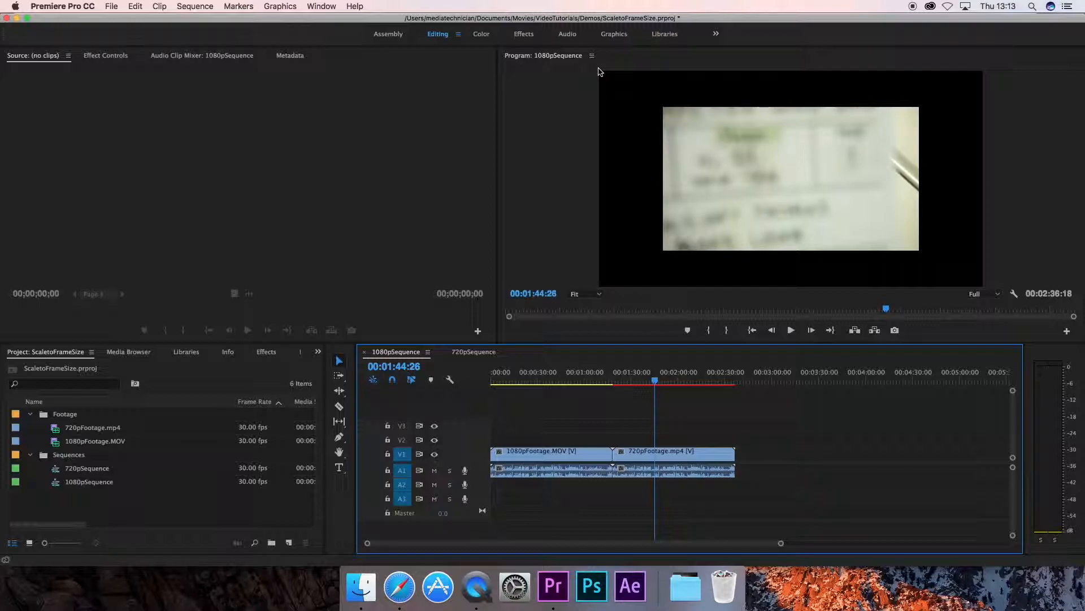
pyautogui.click(477, 353)
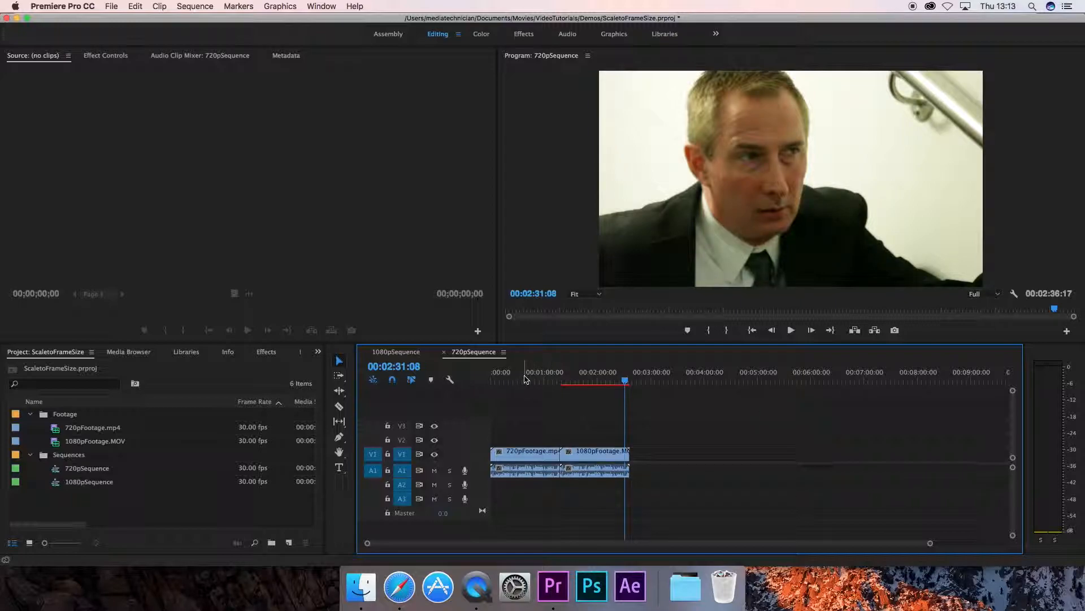
pyautogui.click(589, 378)
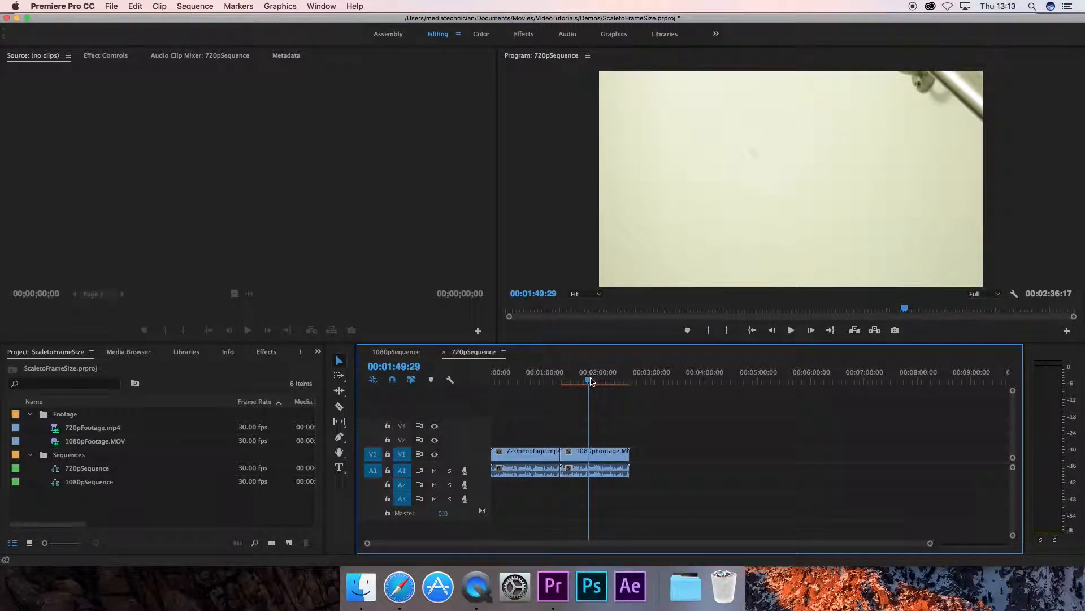
pyautogui.click(534, 381)
pyautogui.moveTo(534, 380)
pyautogui.mouseDown()
pyautogui.moveTo(523, 380)
pyautogui.moveTo(552, 379)
pyautogui.mouseUp()
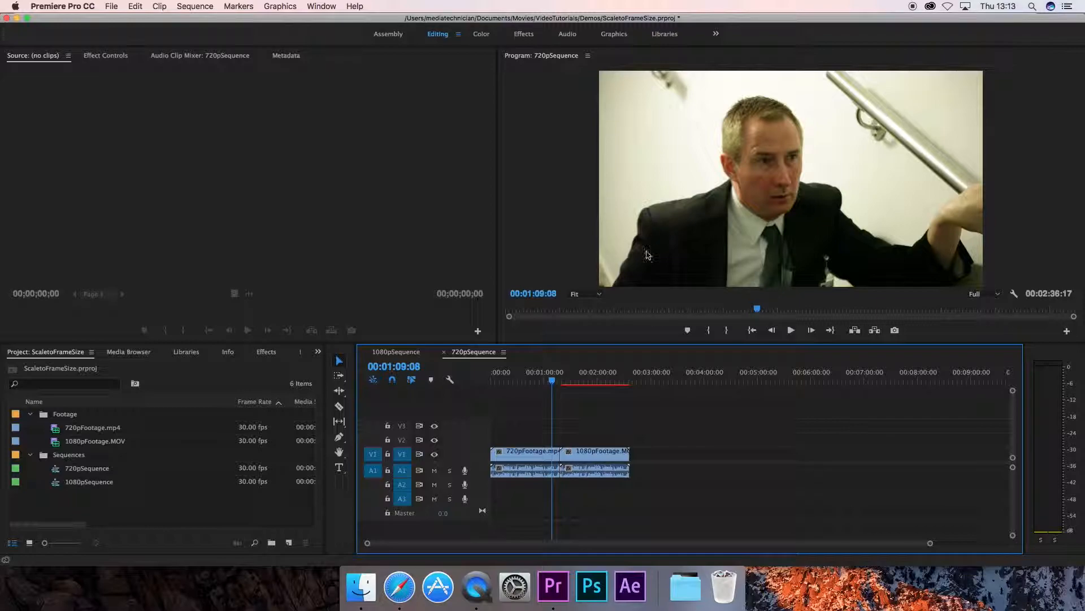
pyautogui.click(590, 378)
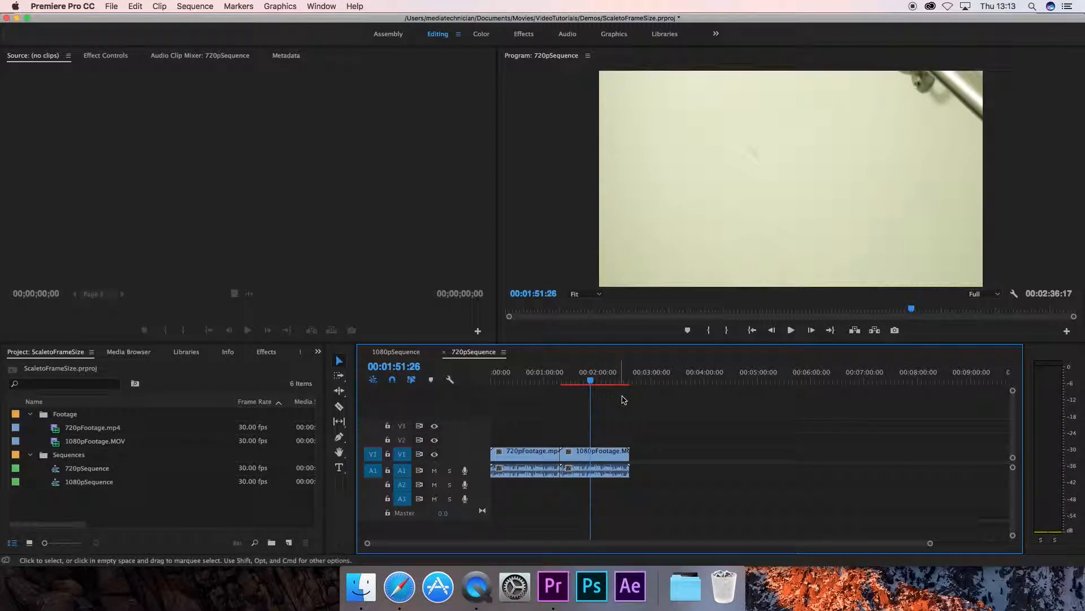
pyautogui.moveTo(589, 379); pyautogui.dragTo(624, 381)
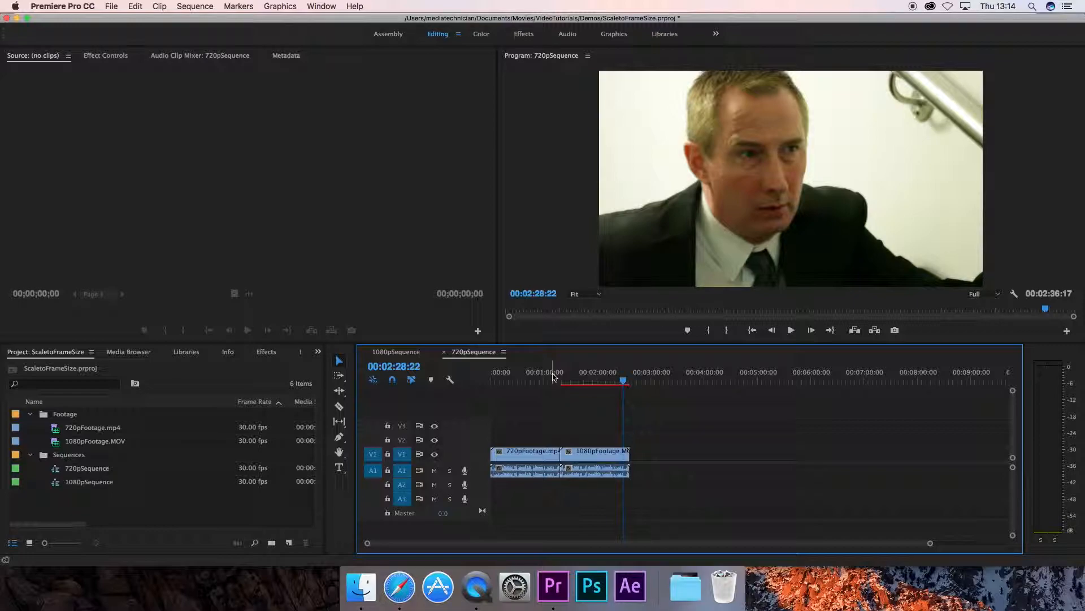
# Step: Set the Program monitor zoom to 25% and select the 1080p clip in the preview to show its full bounds
pyautogui.click(585, 294)
pyautogui.click(588, 364)
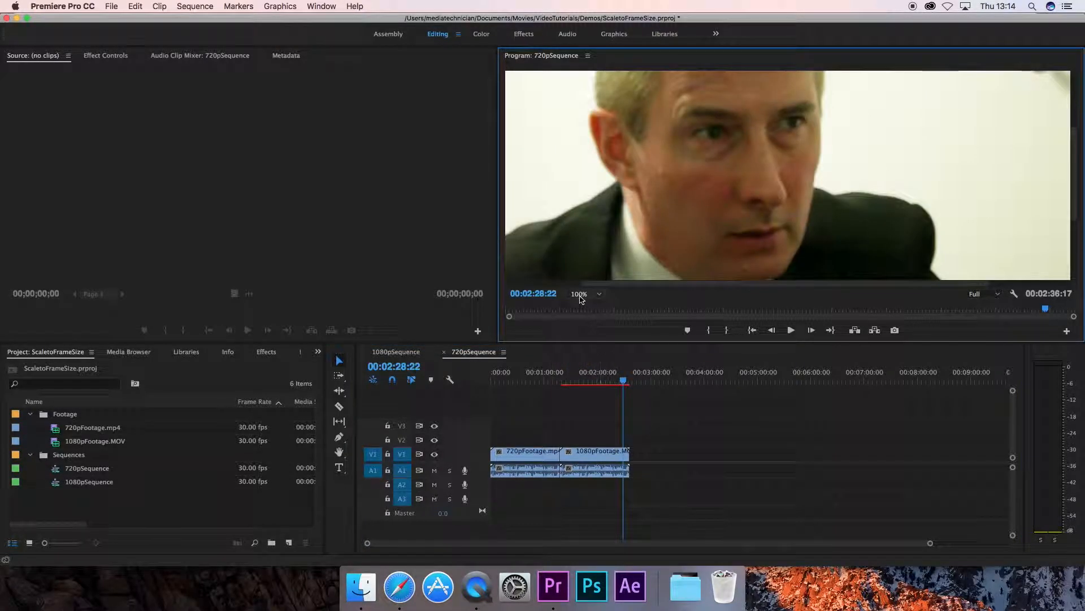
pyautogui.click(582, 294)
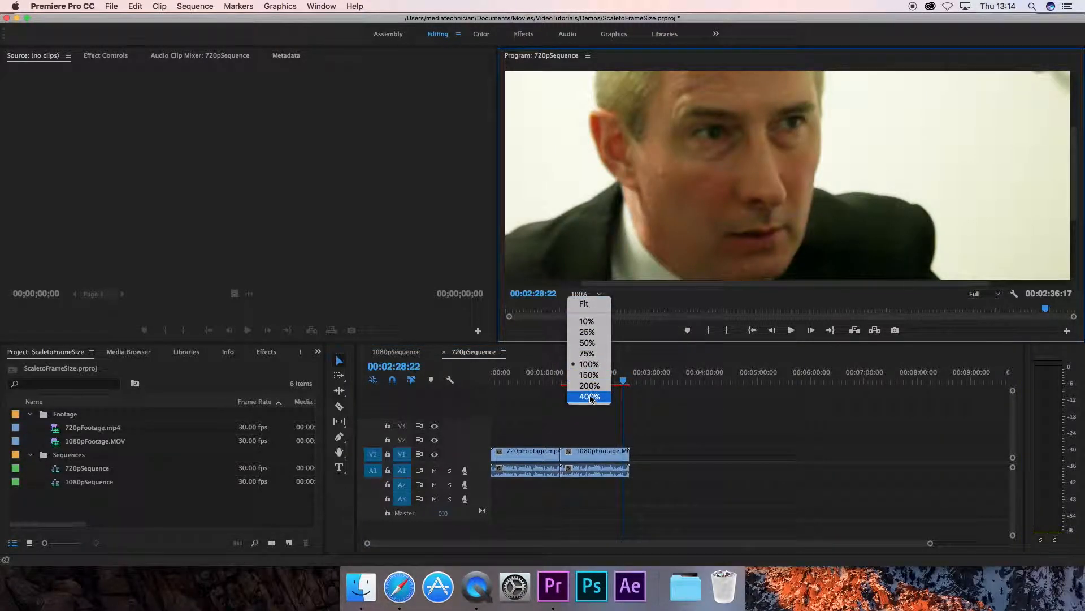
pyautogui.click(588, 332)
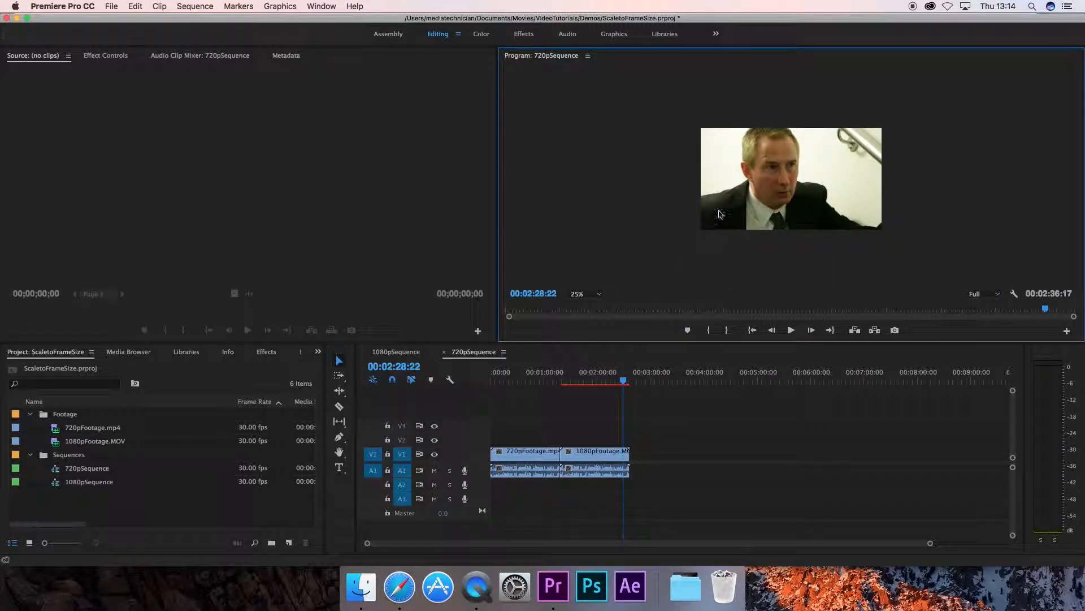
pyautogui.click(744, 202)
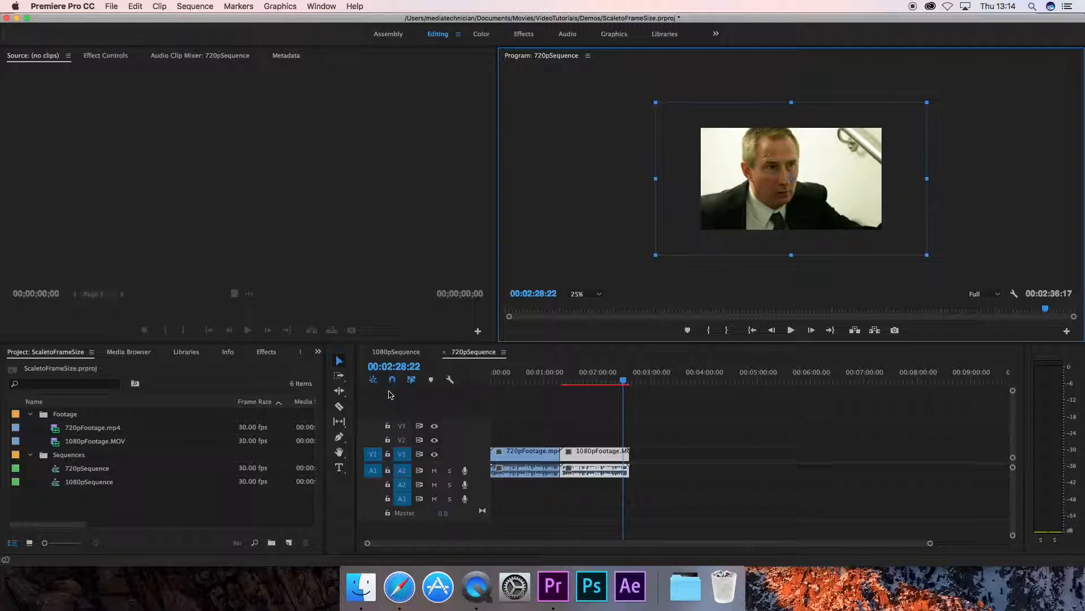
# Step: Compare the frame coverage of the 1080p and 720p clips in 1080pSequence at several points
pyautogui.click(396, 351)
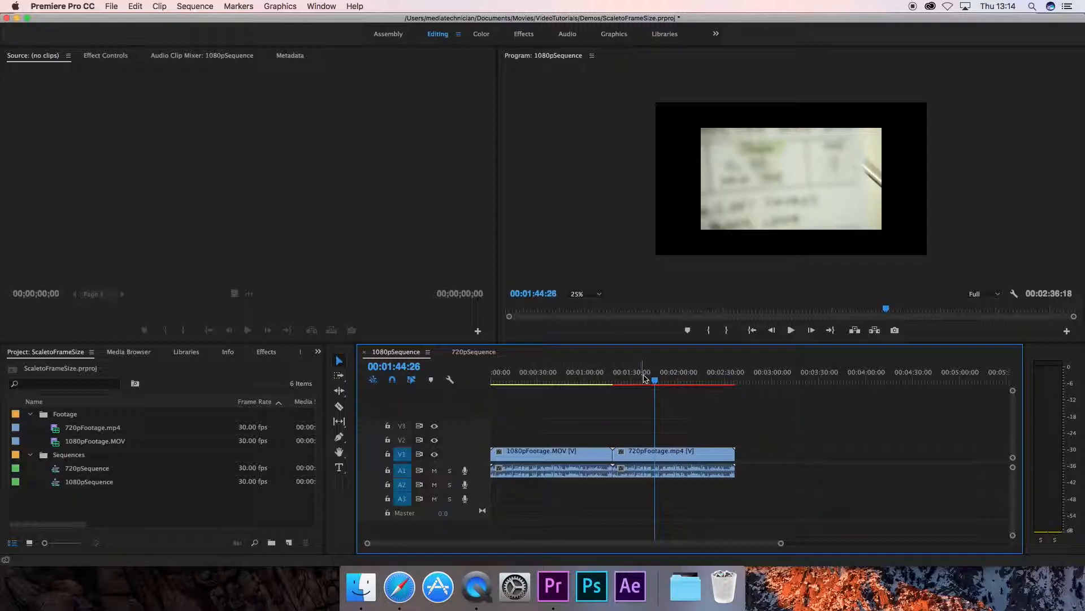
pyautogui.moveTo(657, 381); pyautogui.dragTo(670, 380)
pyautogui.click(538, 379)
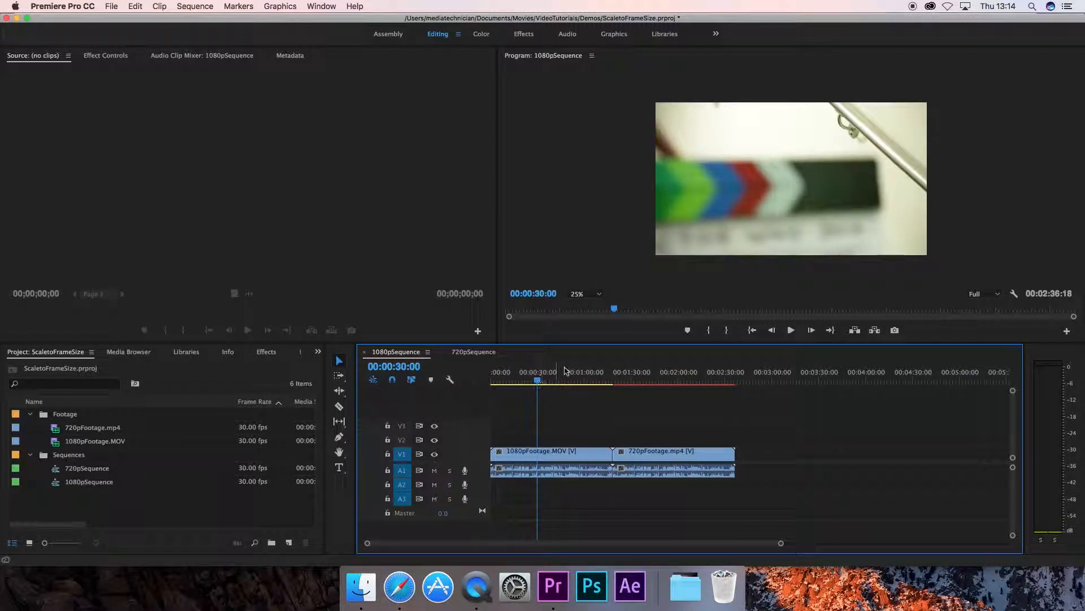
pyautogui.click(647, 379)
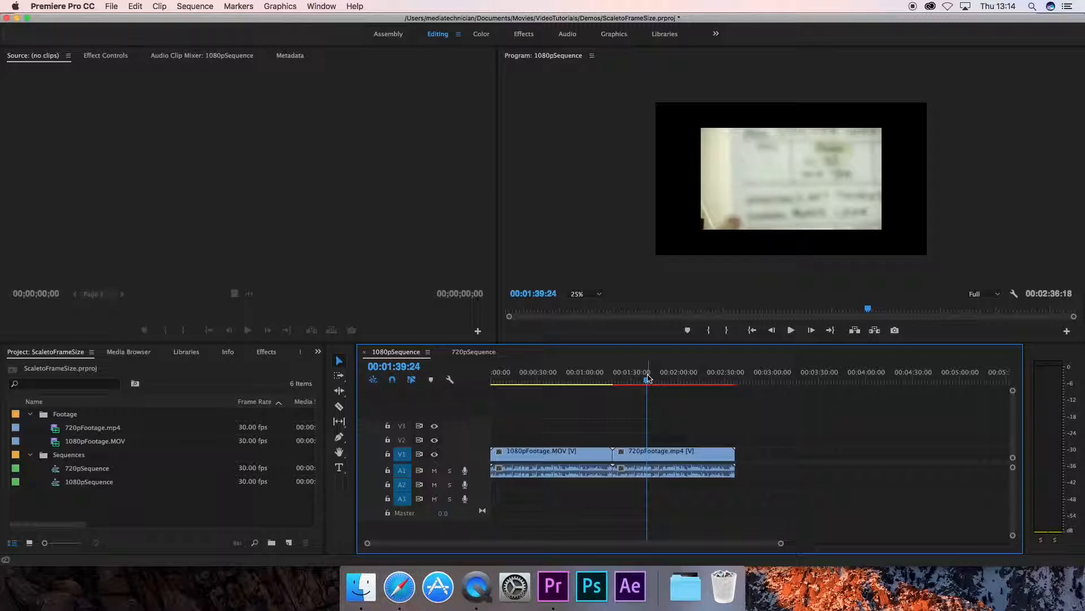
pyautogui.click(559, 378)
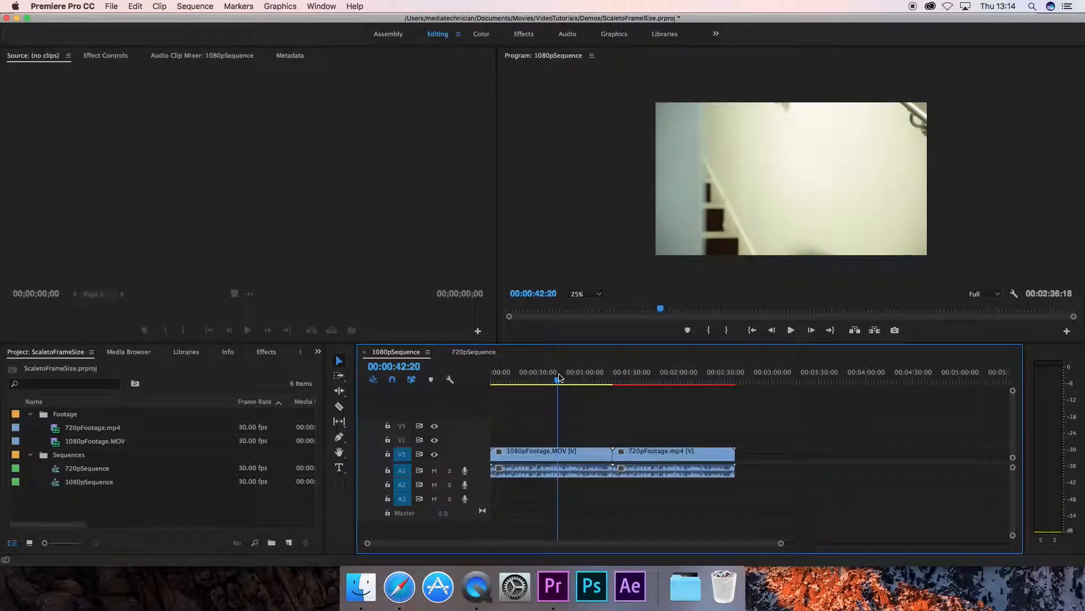
pyautogui.click(569, 378)
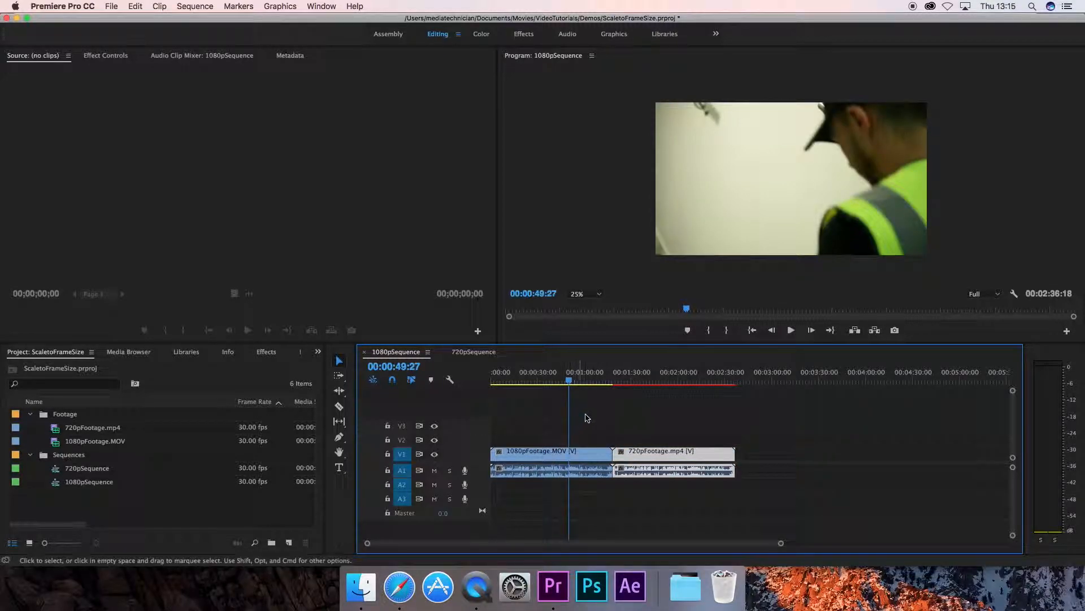
# Step: Apply Scale to Frame Size to the 720pFootage.mp4 clip in 1080pSequence
pyautogui.click(663, 376)
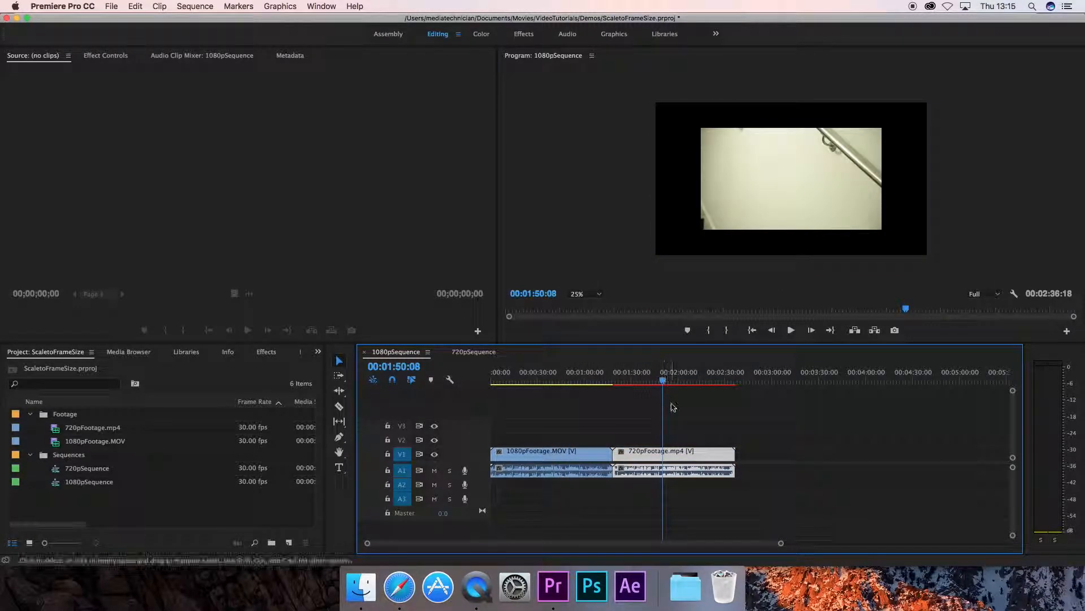
pyautogui.rightClick(664, 456)
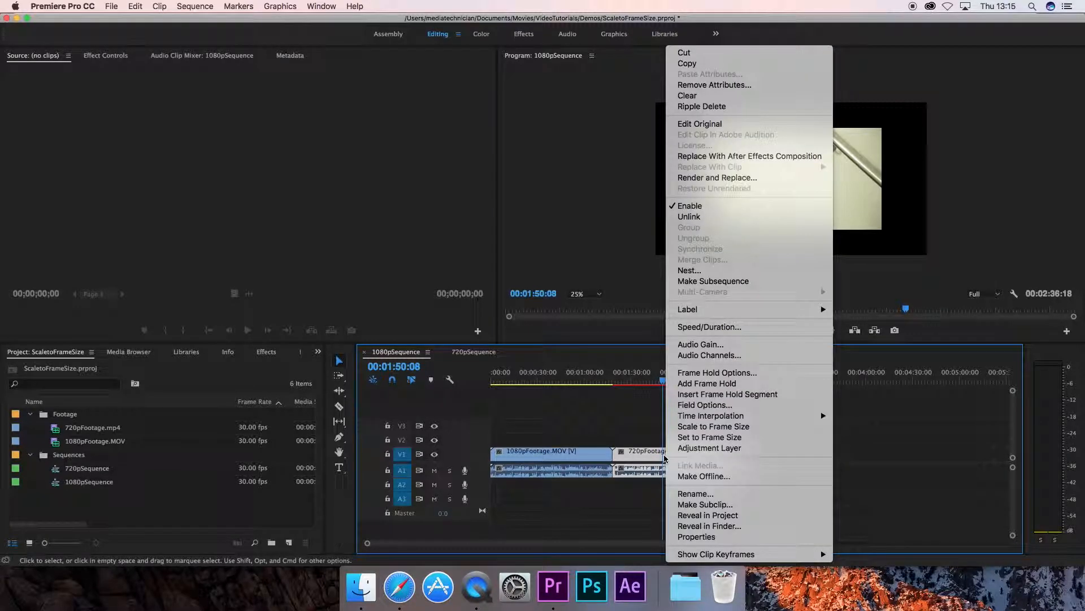
pyautogui.click(698, 431)
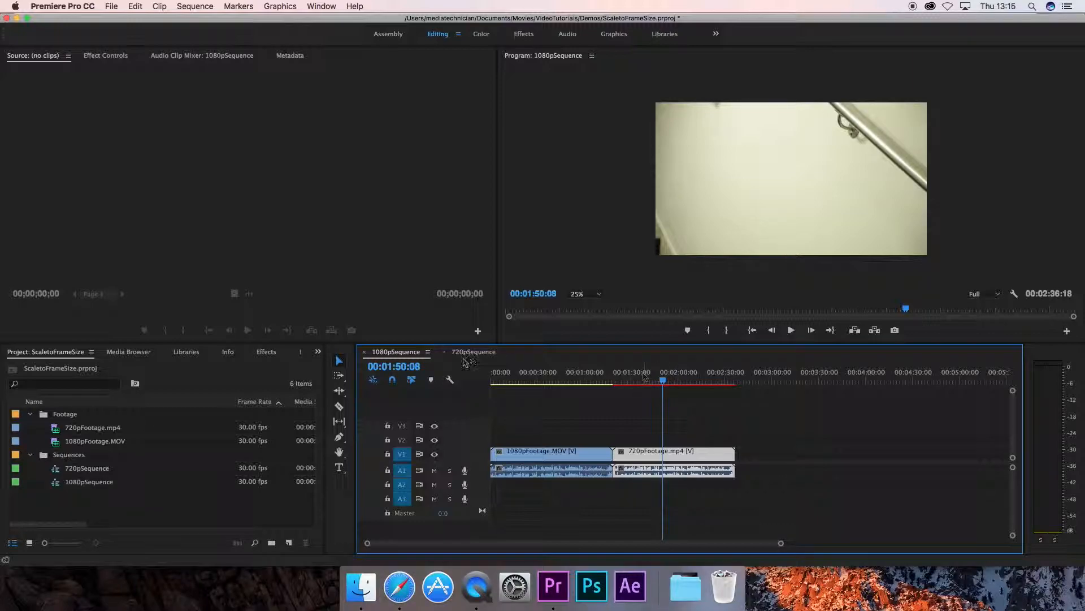
# Step: Apply Scale to Frame Size to the 1080pFootage.MOV clip in 720pSequence
pyautogui.click(480, 352)
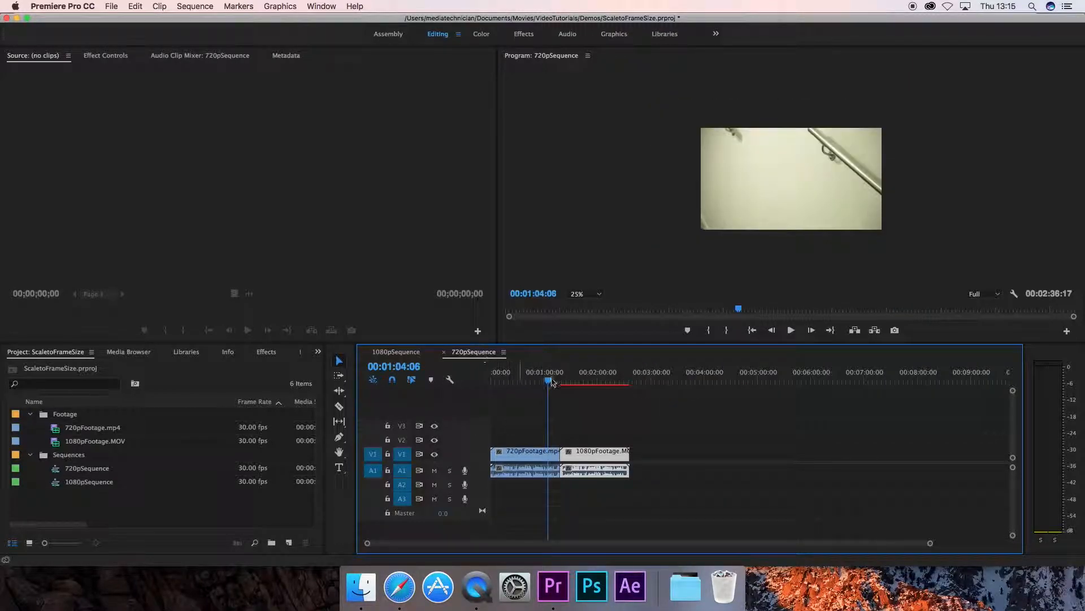
pyautogui.moveTo(585, 378); pyautogui.dragTo(622, 377)
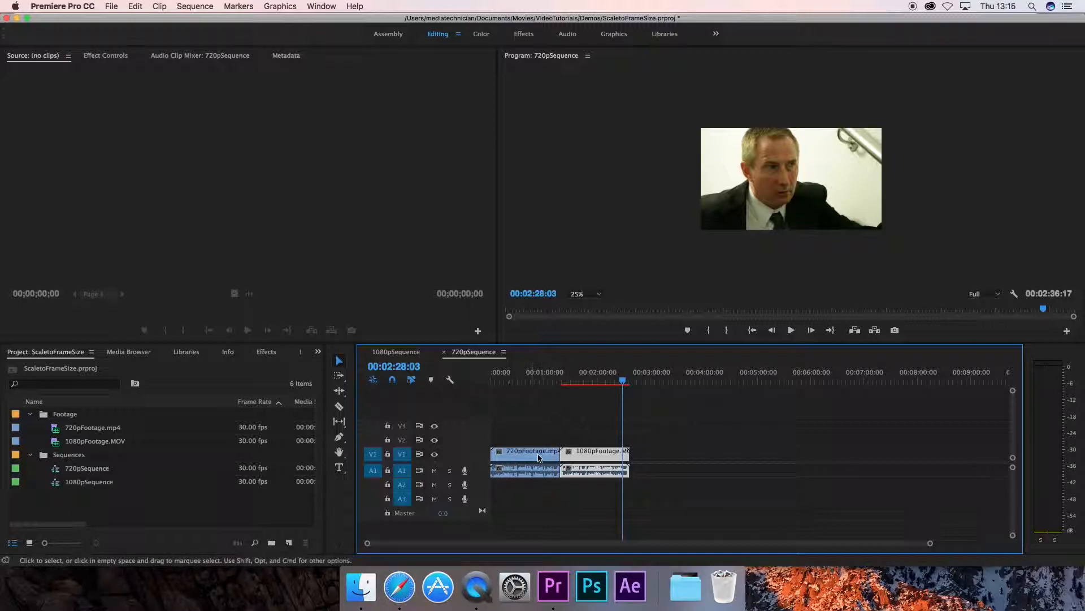
pyautogui.rightClick(615, 457)
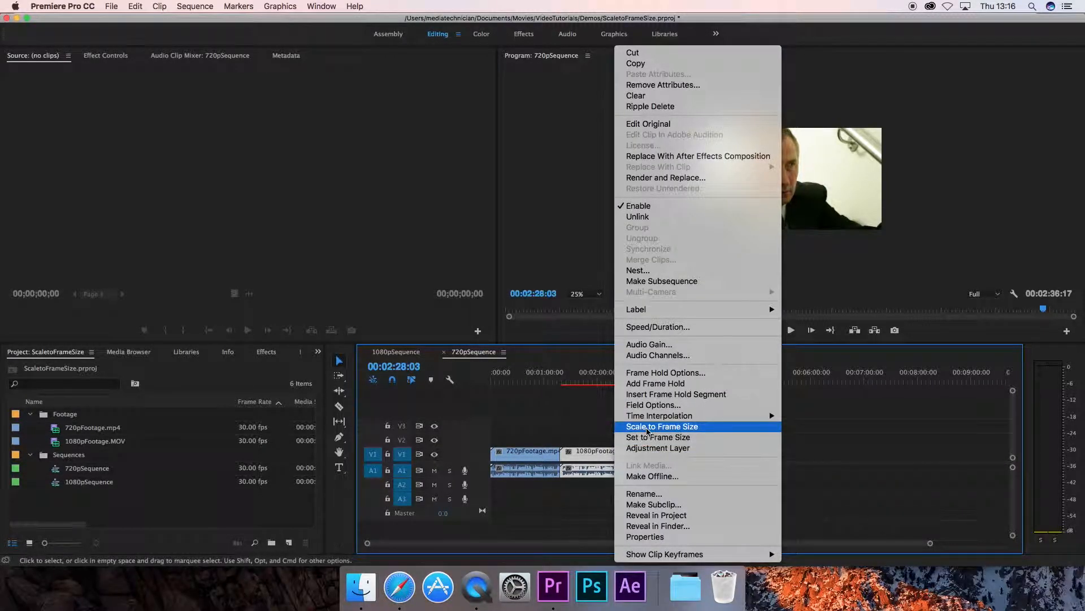
pyautogui.click(648, 431)
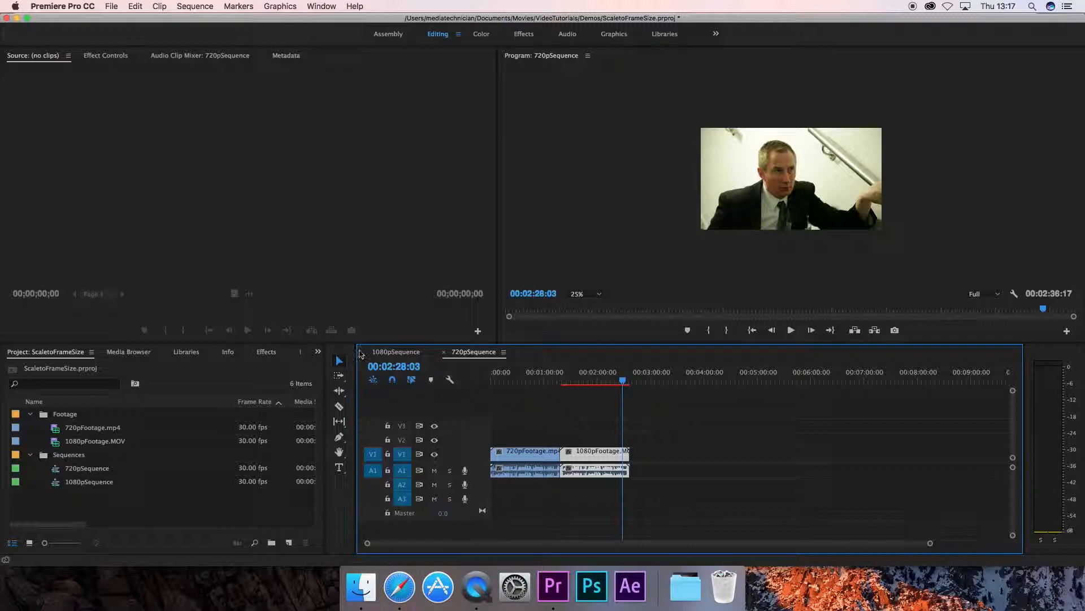
# Step: Return to 1080pSequence and examine the Video Info of the footage and sequences in the project listing
pyautogui.click(396, 352)
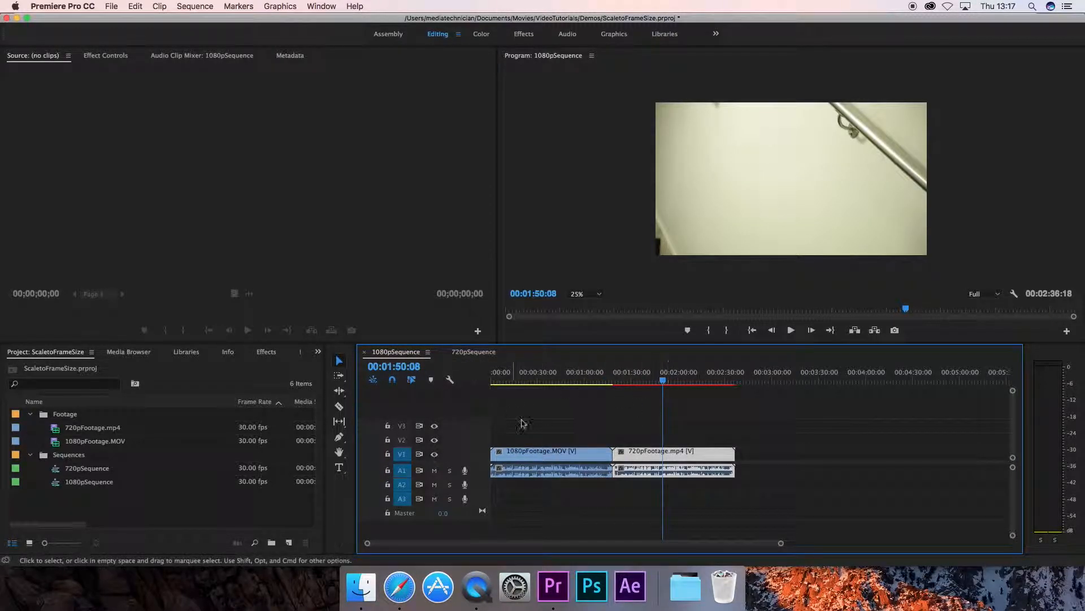
pyautogui.click(546, 379)
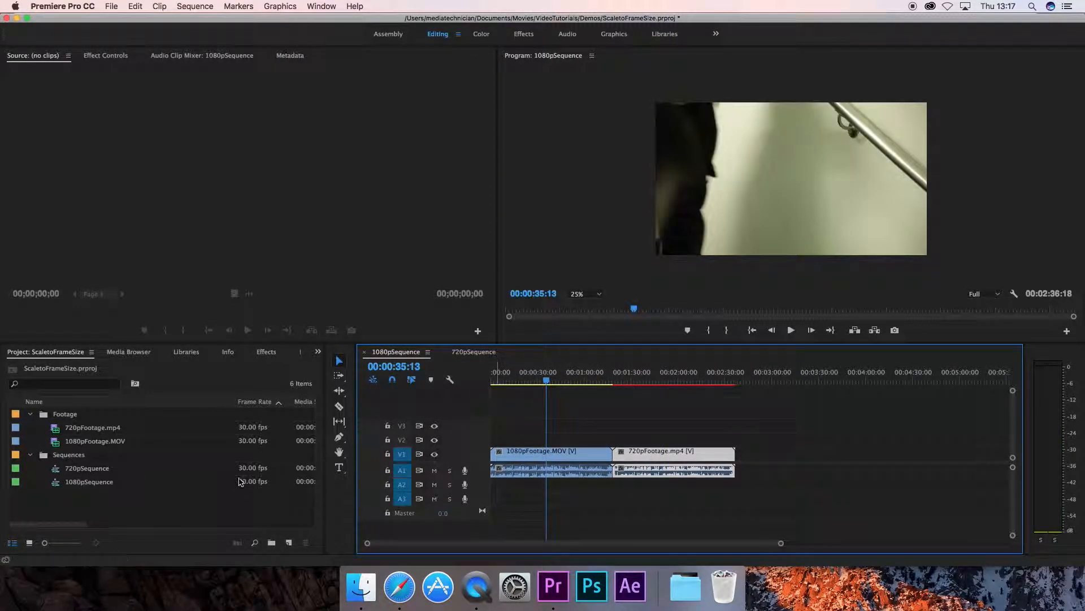
pyautogui.click(53, 444)
pyautogui.moveTo(65, 525); pyautogui.dragTo(126, 526)
pyautogui.moveTo(233, 401); pyautogui.dragTo(148, 401)
pyautogui.moveTo(128, 528); pyautogui.dragTo(171, 529)
pyautogui.moveTo(166, 528); pyautogui.dragTo(161, 528)
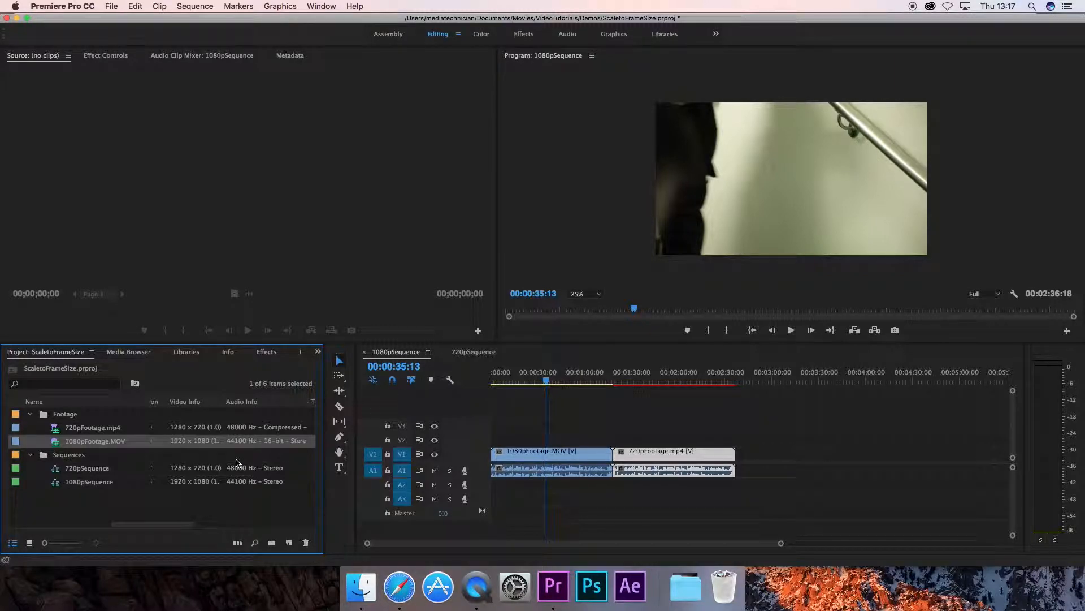
# Step: Create a new sequence named Sequence 02 with the DV - PAL Standard 48kHz preset
pyautogui.click(133, 510)
pyautogui.rightClick(133, 510)
pyautogui.moveTo(161, 502)
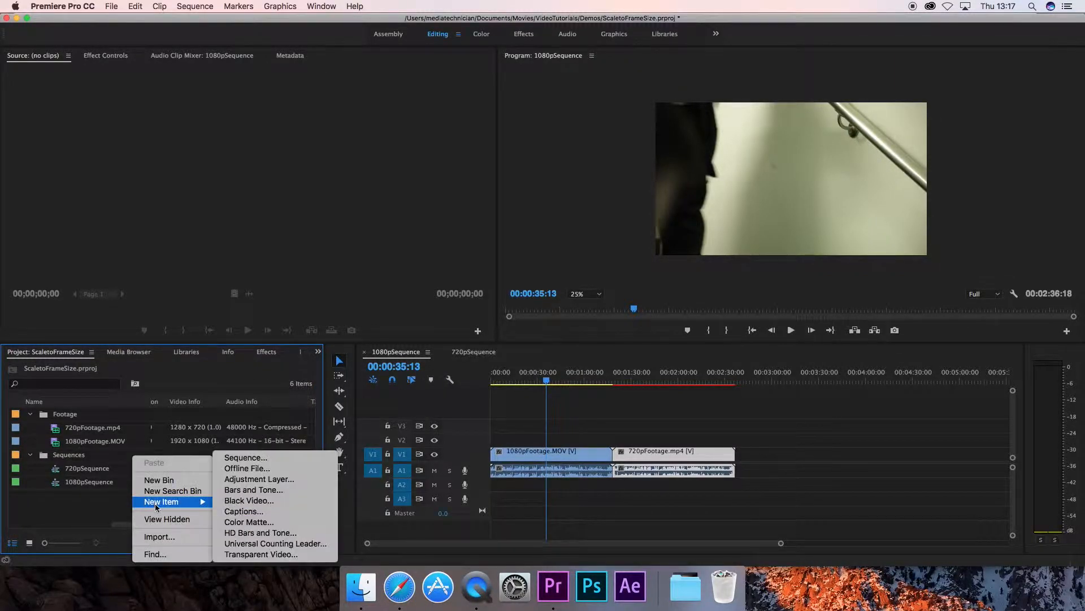
pyautogui.click(254, 458)
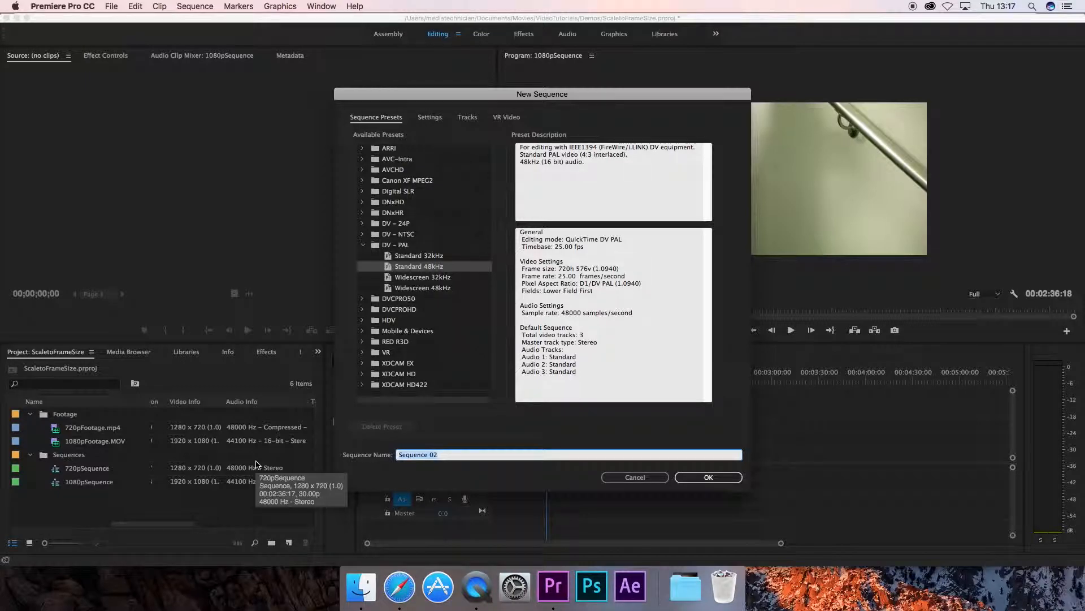
pyautogui.press('Return')
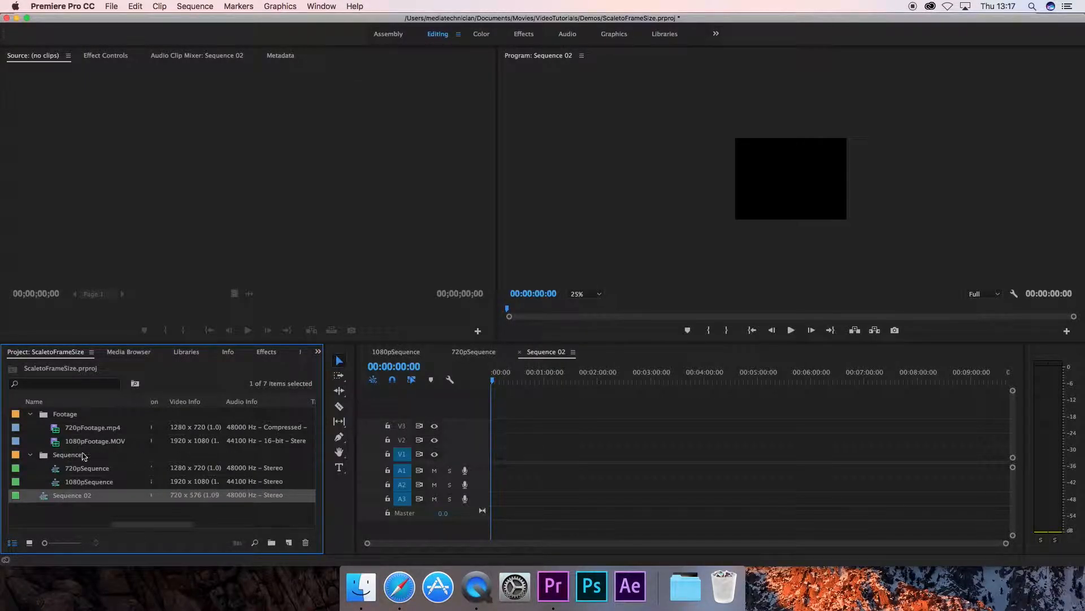
# Step: Add 1080pFootage.MOV at the start of Sequence 02 and change the sequence settings to match the clip
pyautogui.click(57, 447)
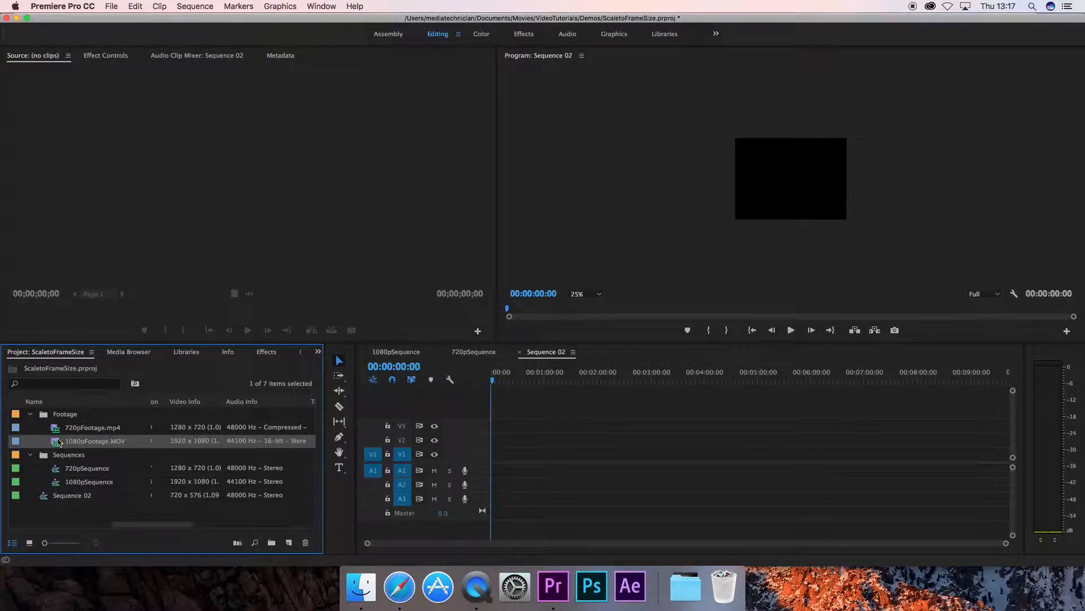
pyautogui.moveTo(57, 446); pyautogui.dragTo(489, 459)
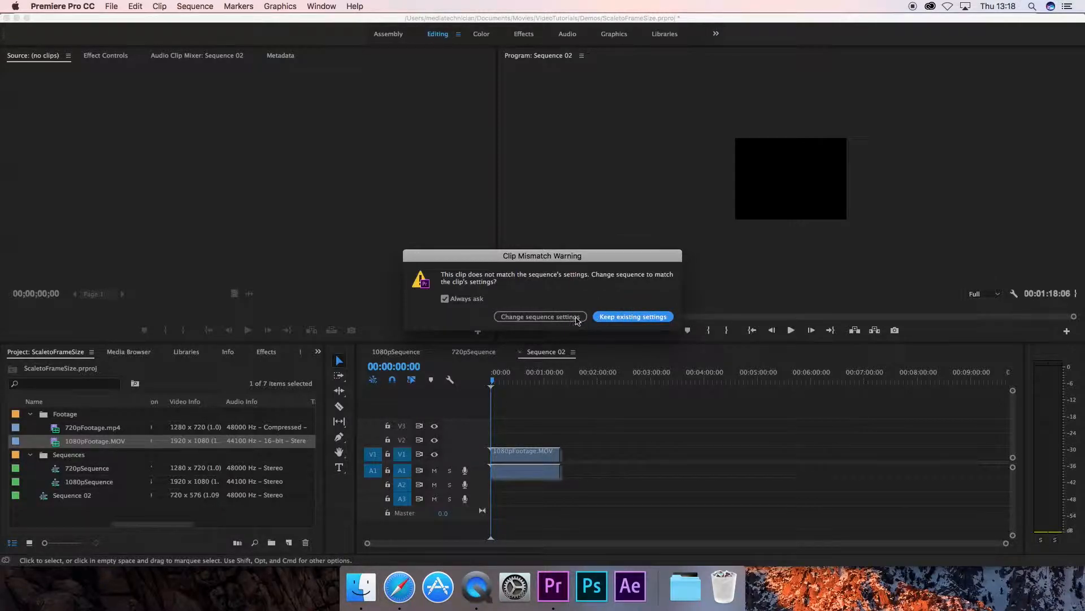
pyautogui.click(542, 318)
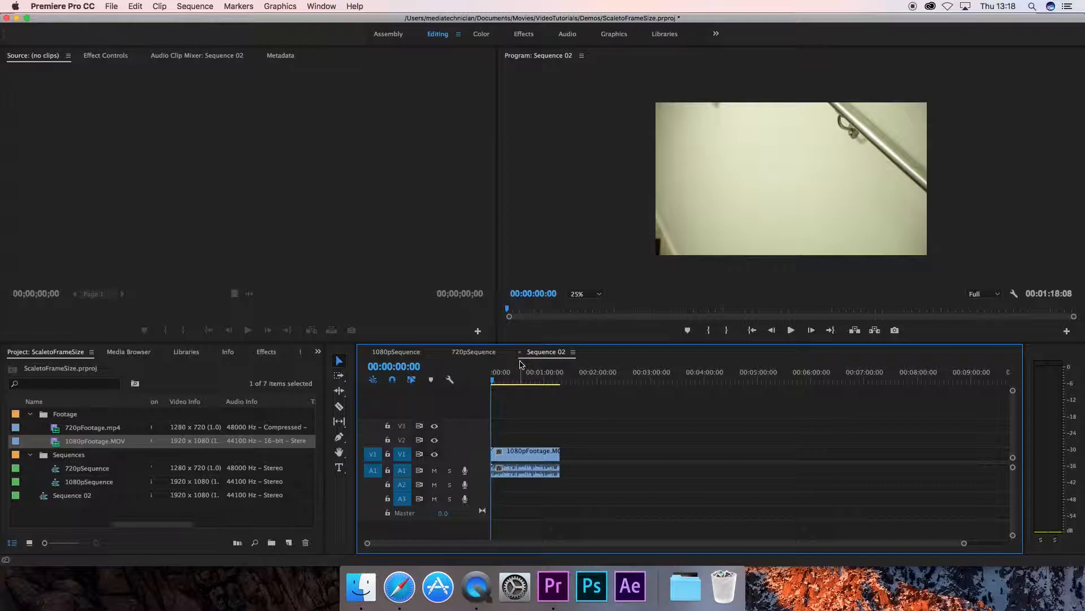
# Step: Review the 1080p footage in Sequence 02 and compare it with the clips in 720pSequence
pyautogui.click(519, 382)
pyautogui.moveTo(539, 387); pyautogui.dragTo(554, 379)
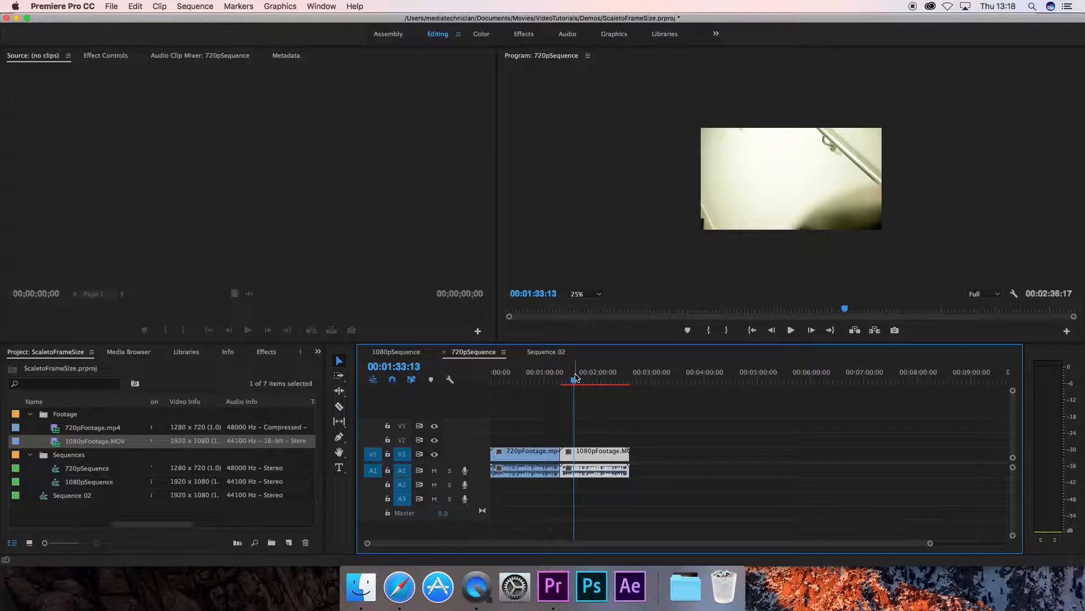
pyautogui.click(546, 353)
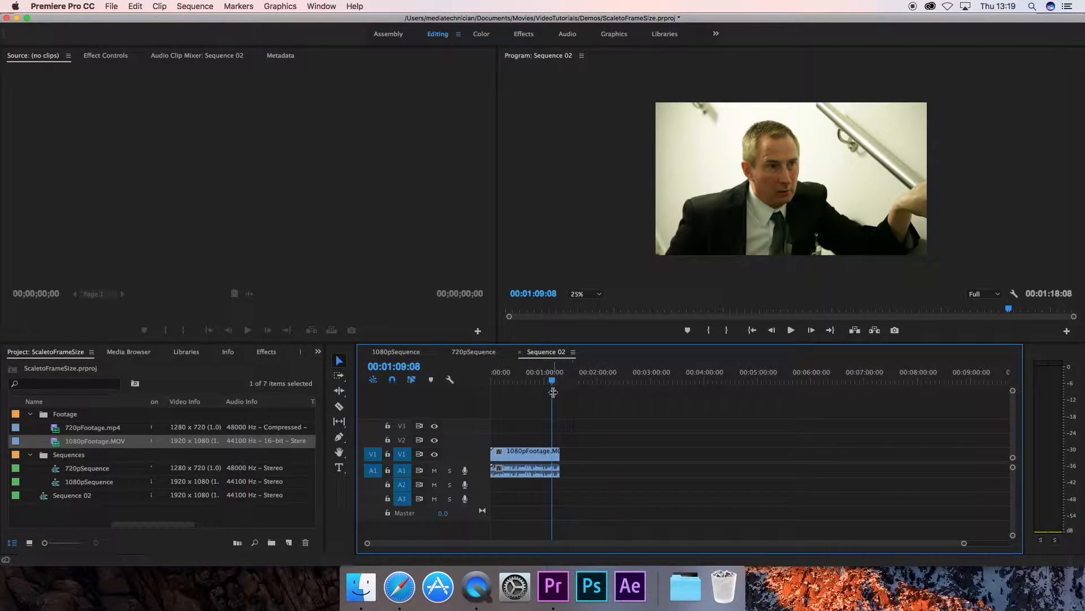
pyautogui.click(516, 379)
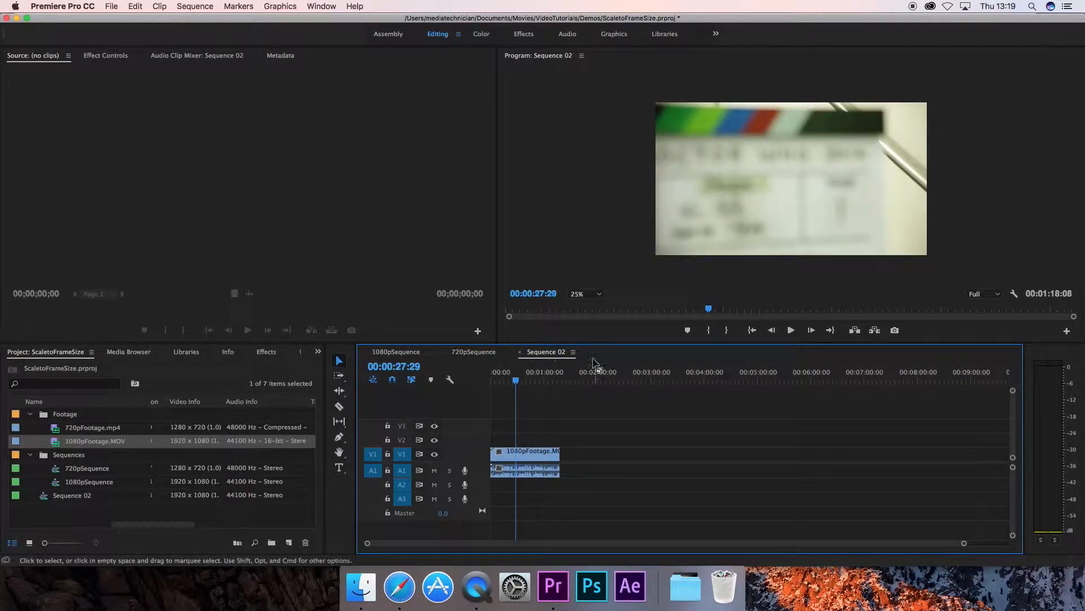
pyautogui.moveTo(543, 380); pyautogui.dragTo(552, 380)
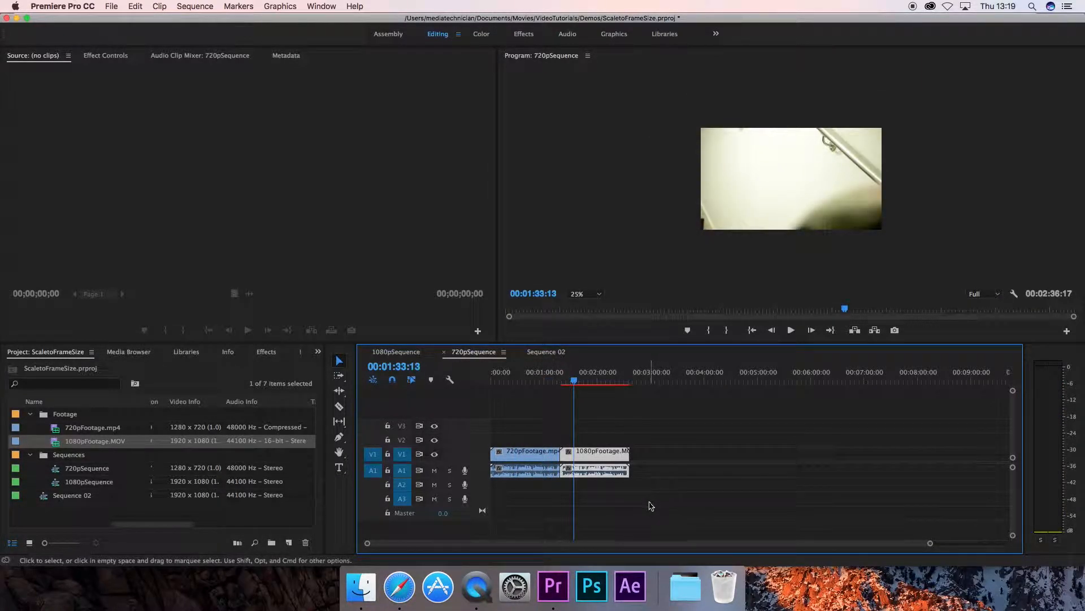
# Step: Copy both clips from 720pSequence into Sequence 02 at 00:01:58:07 and save the project
pyautogui.moveTo(654, 510); pyautogui.dragTo(527, 428)
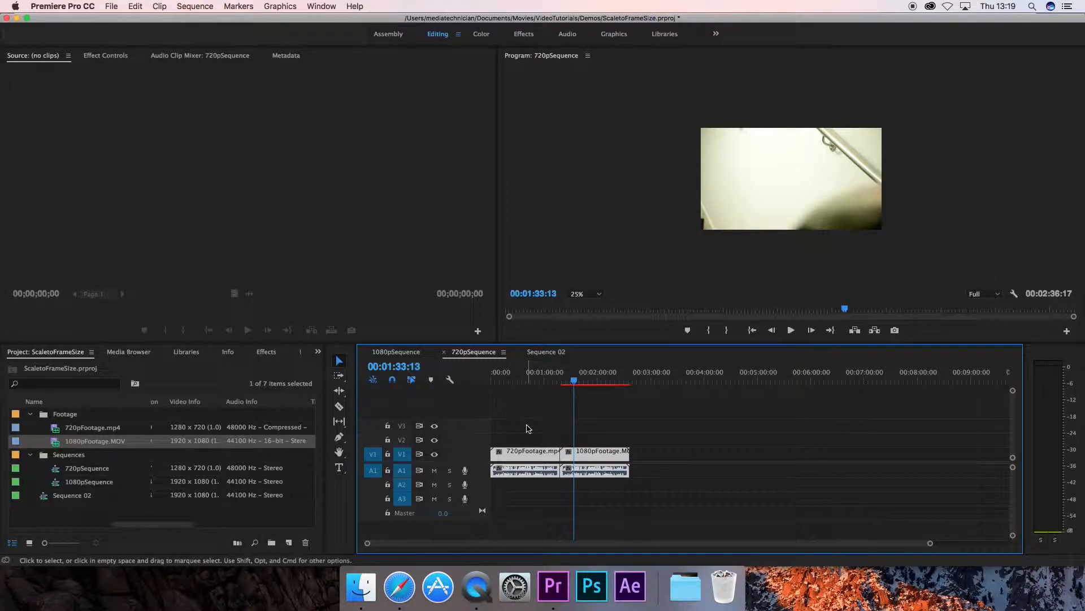
pyautogui.click(546, 351)
pyautogui.click(597, 373)
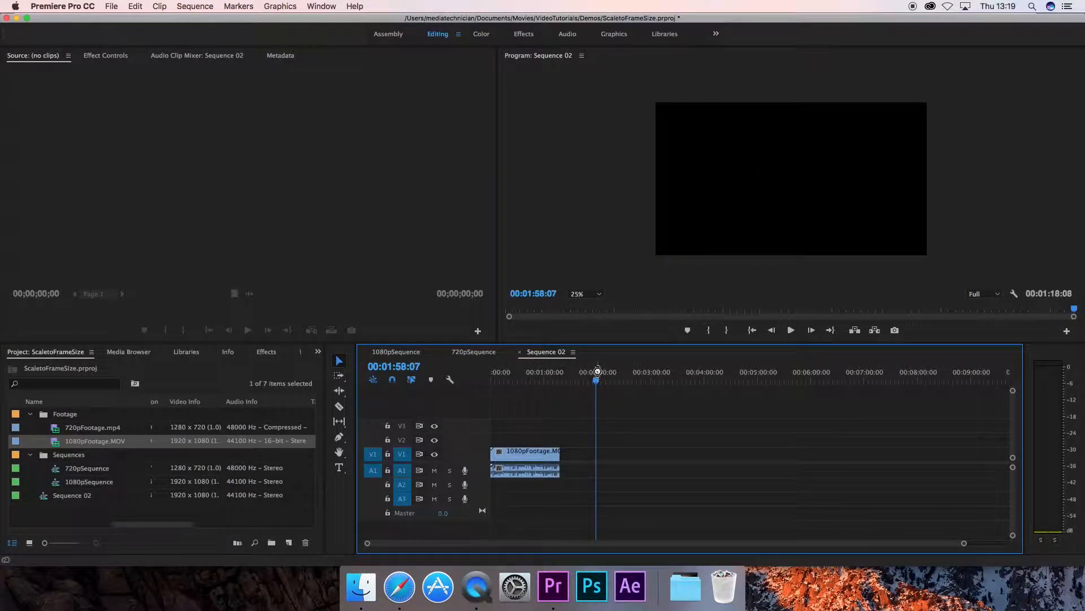
pyautogui.press('super+v')
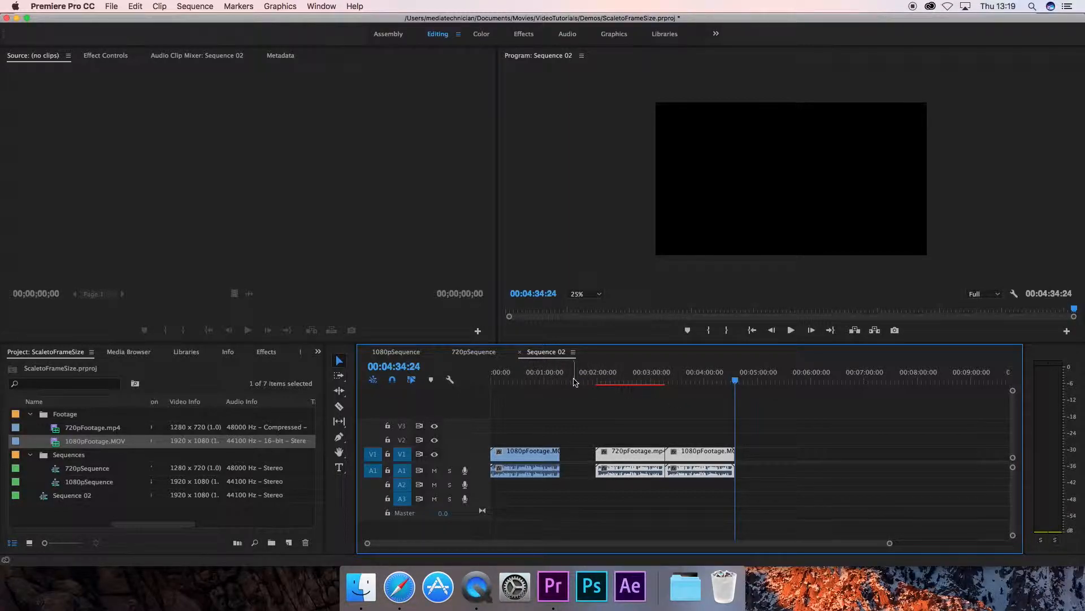
pyautogui.press('super+s')
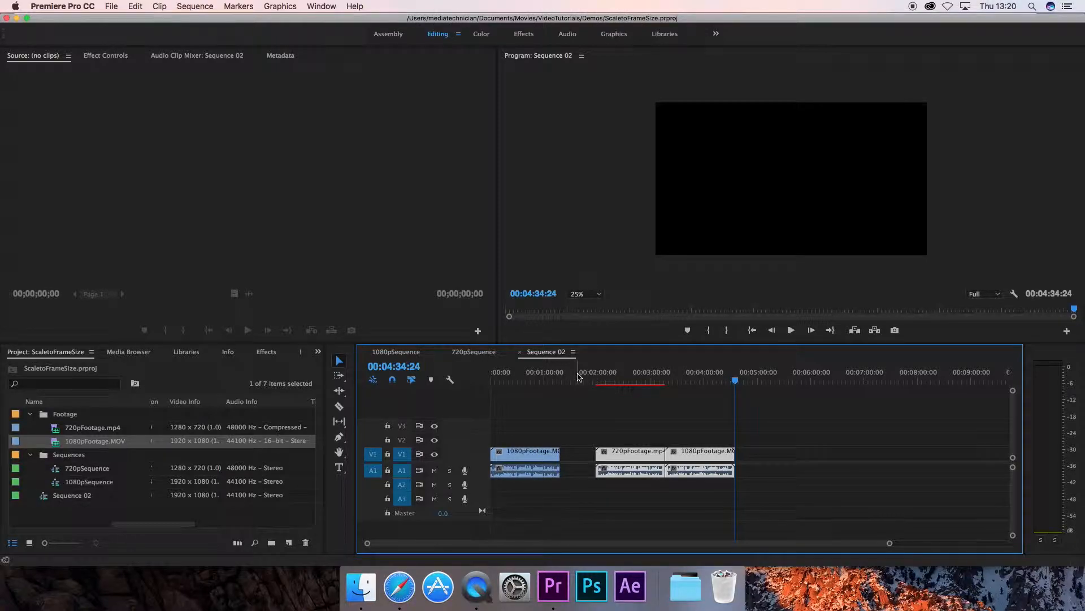